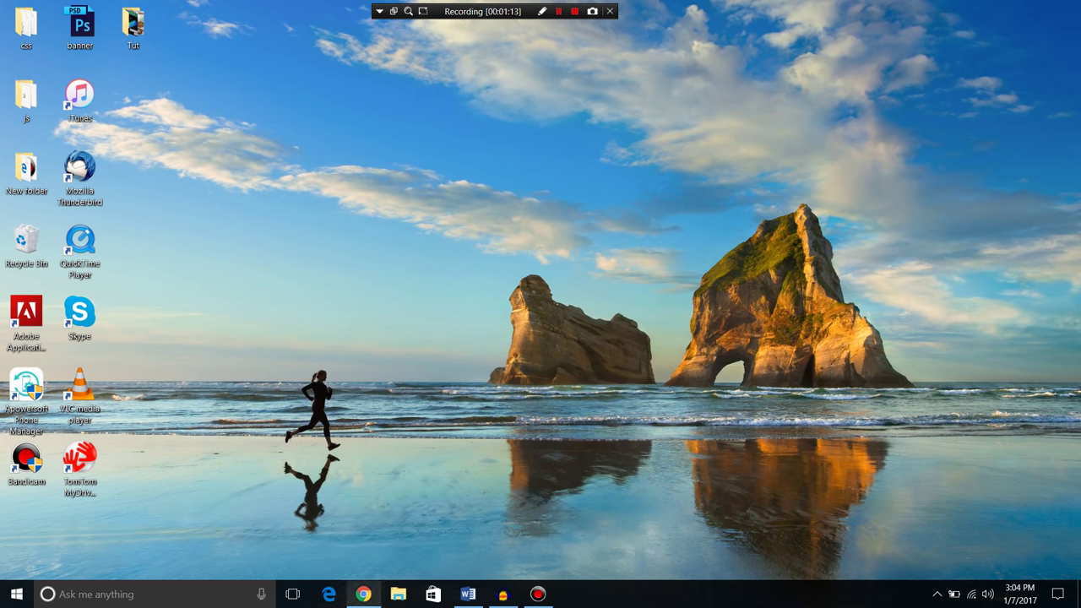
From the Facebook profile page, start a new post and choose photo/video upload
left_click(363, 593)
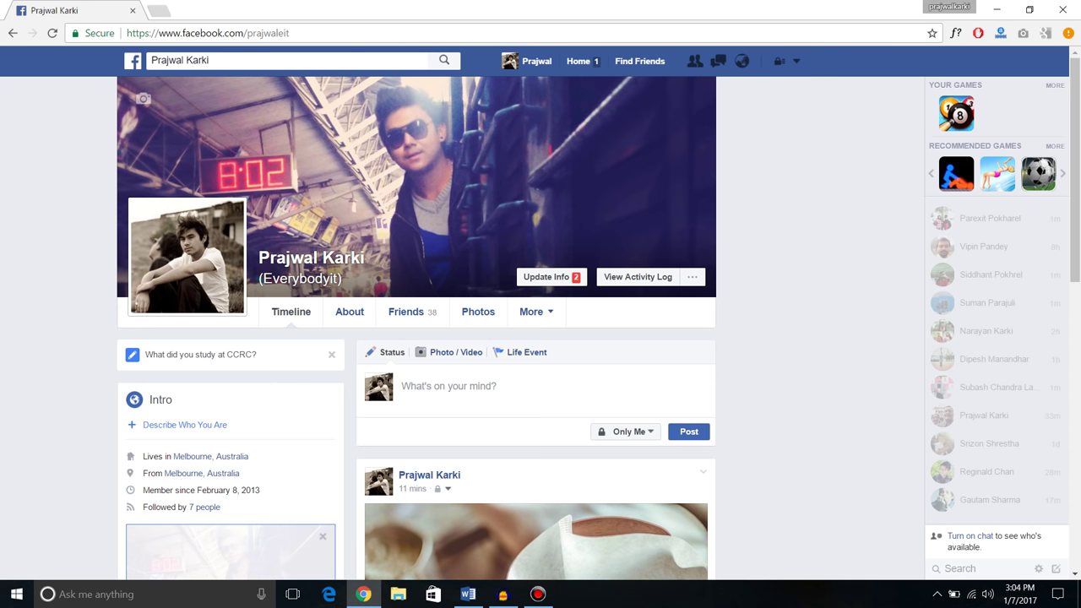
left_click(402, 386)
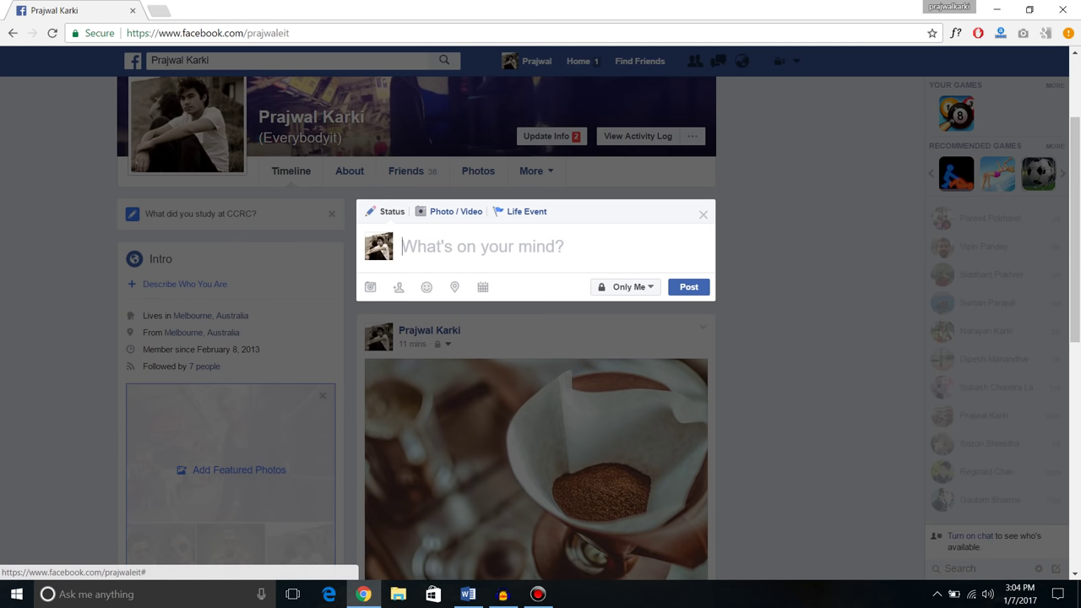
left_click(449, 211)
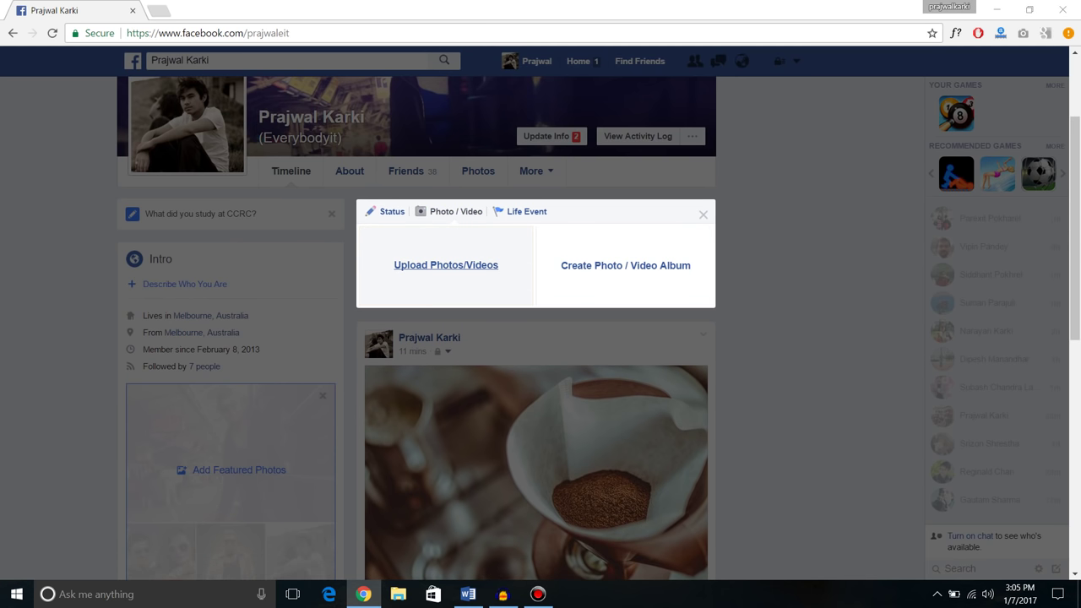
left_click(446, 264)
Pick the gradient background image, then return to the photo and album choices
left_click(318, 126)
key("Return")
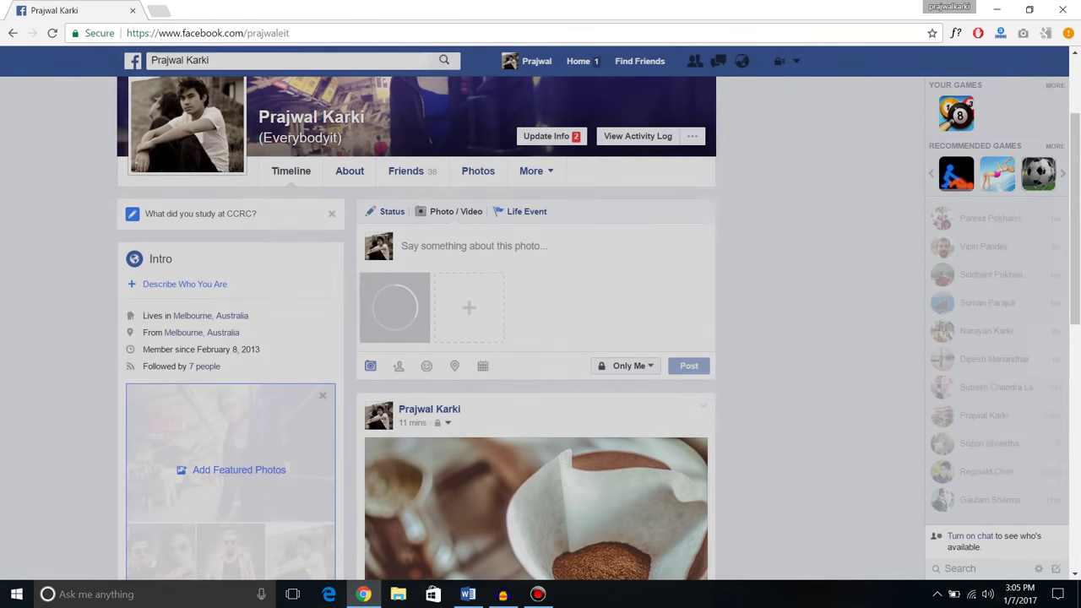
left_click(448, 211)
Create a new album and choose the how-to-record-screen image from the Tut folder
left_click(612, 268)
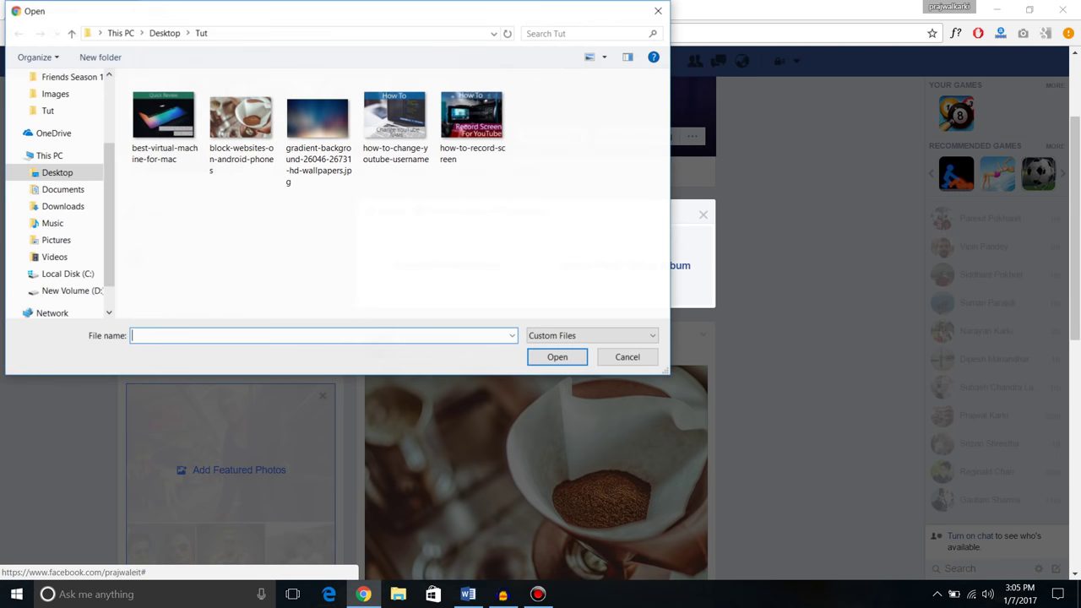
left_click(241, 118)
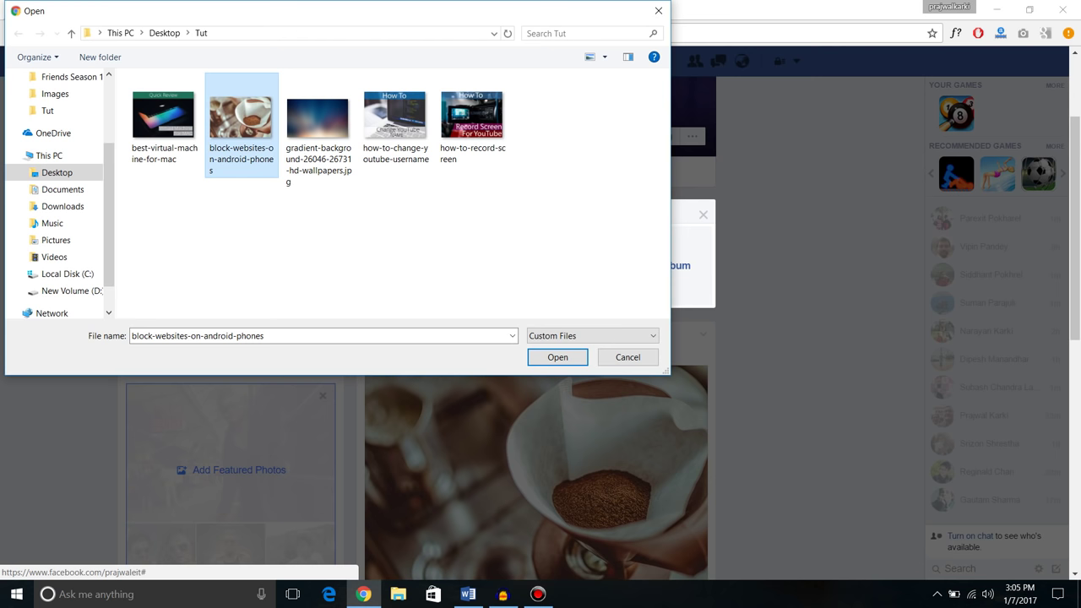
left_click_drag(639, 175, 150, 96)
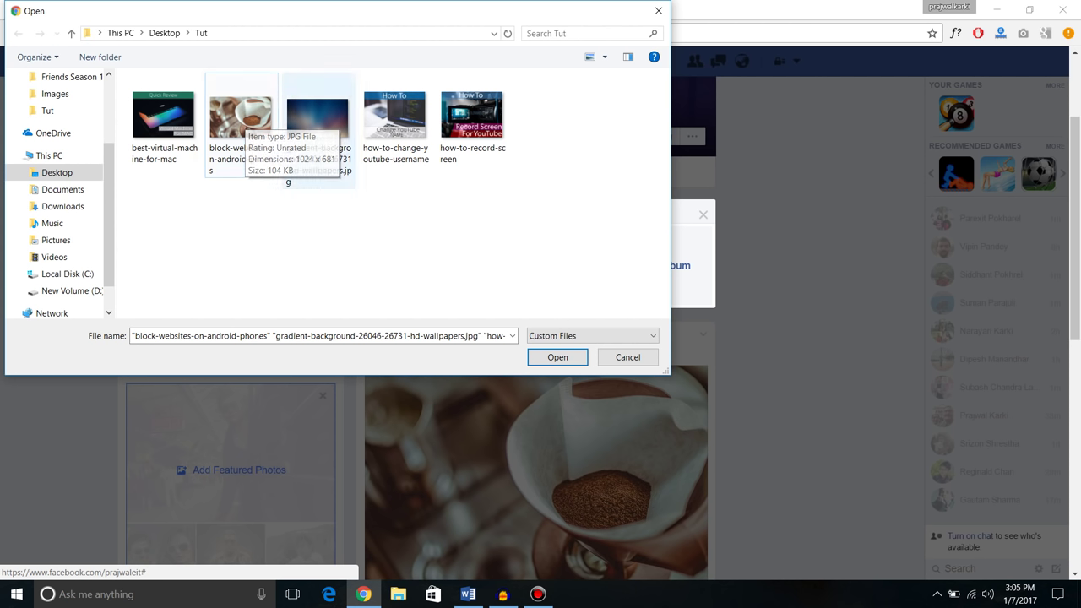
left_click_drag(235, 270, 433, 74)
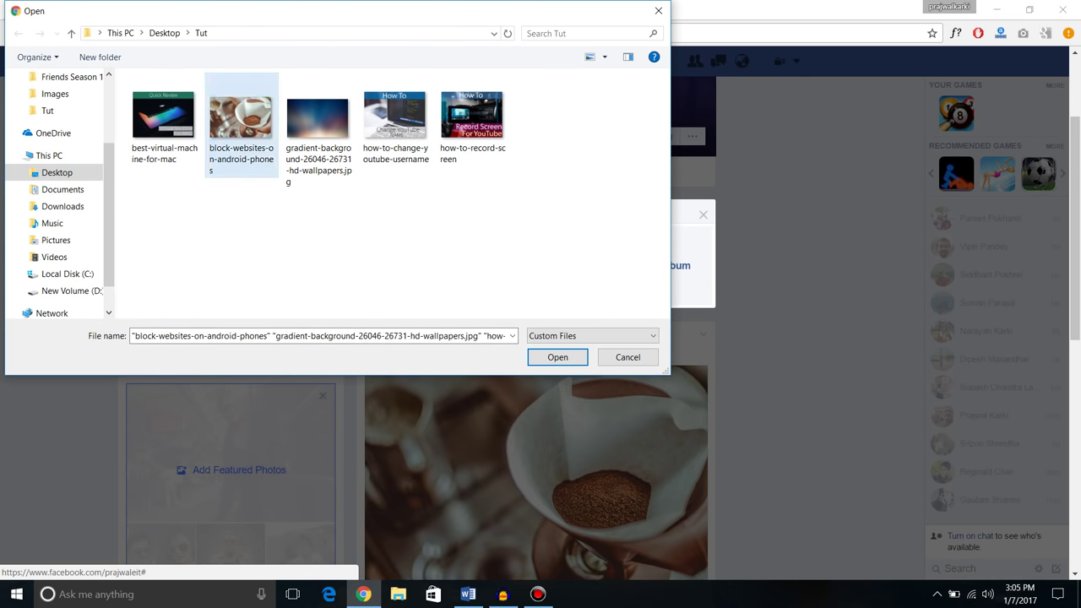
left_click(241, 118)
left_click(472, 119)
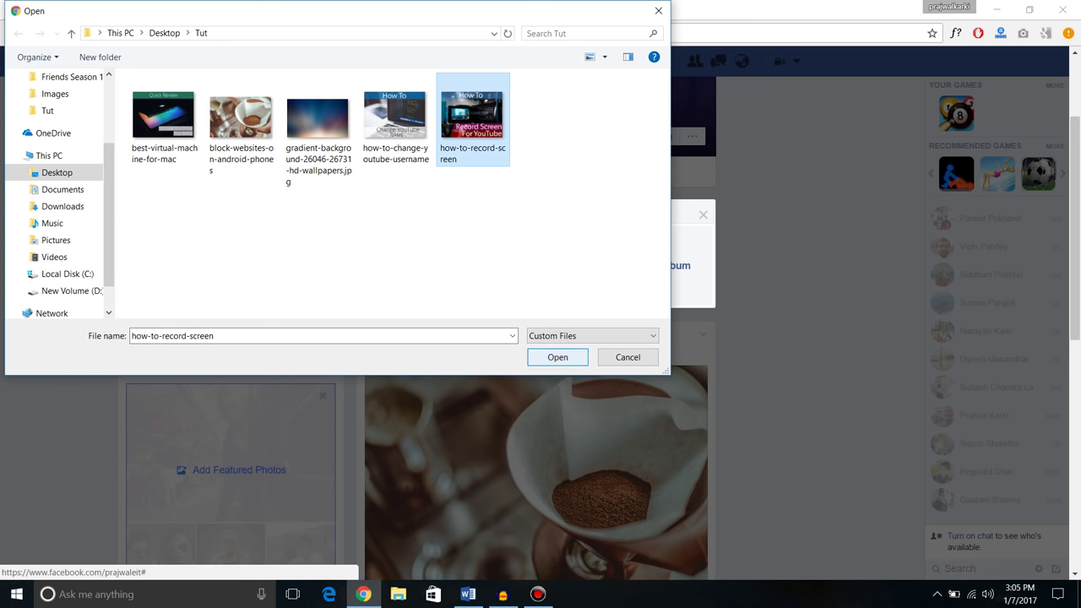
key("Return")
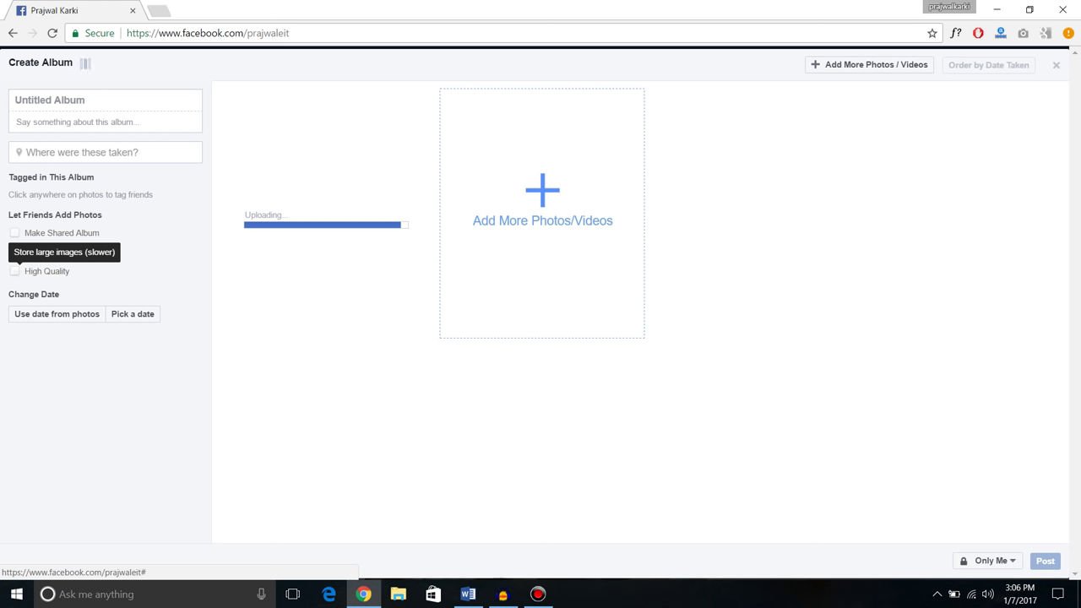
Enable High Quality, cancel the earlier upload, and re-add the how-to-record-screen image to the album
left_click(14, 271)
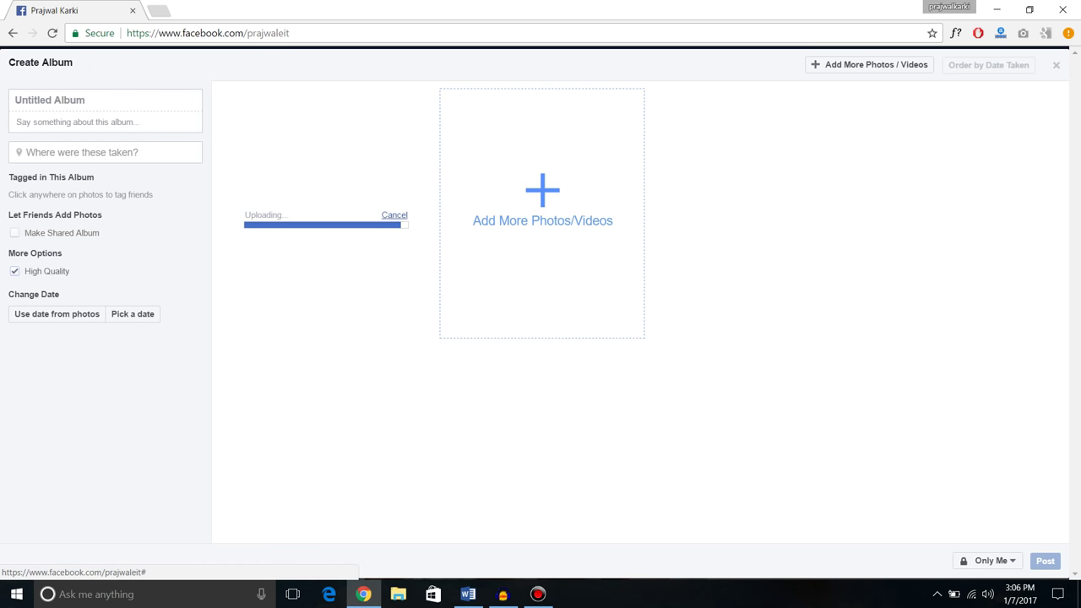
left_click(394, 215)
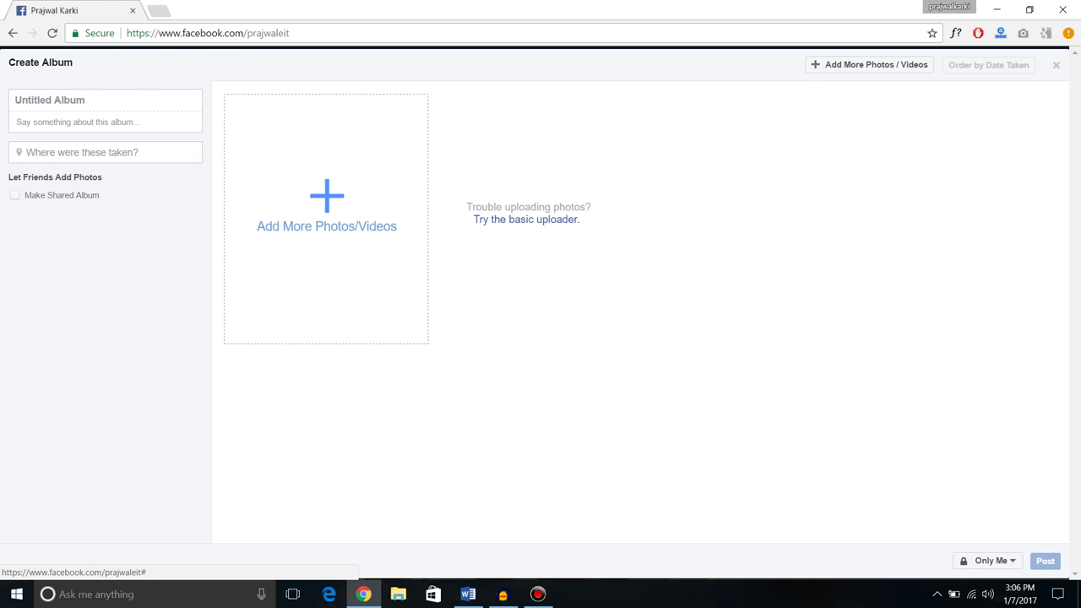
left_click(395, 211)
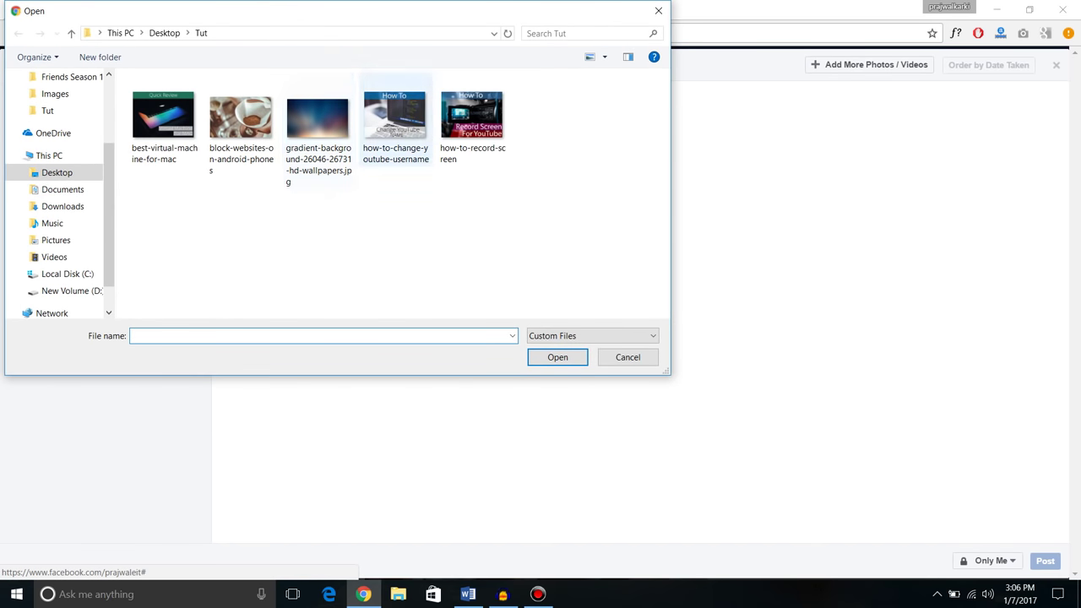
double_click(472, 118)
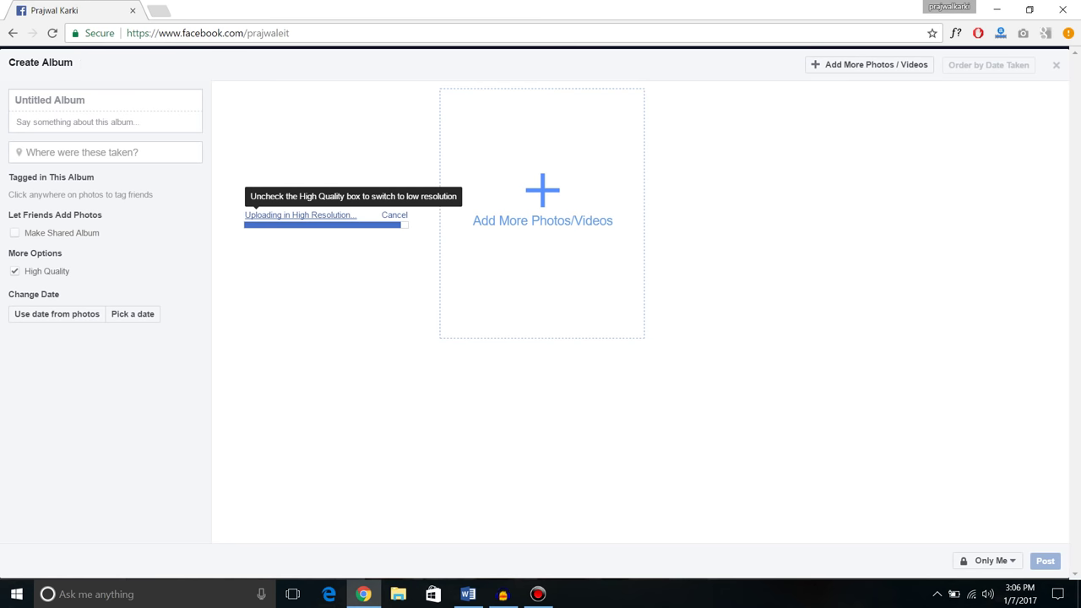
left_click(15, 271)
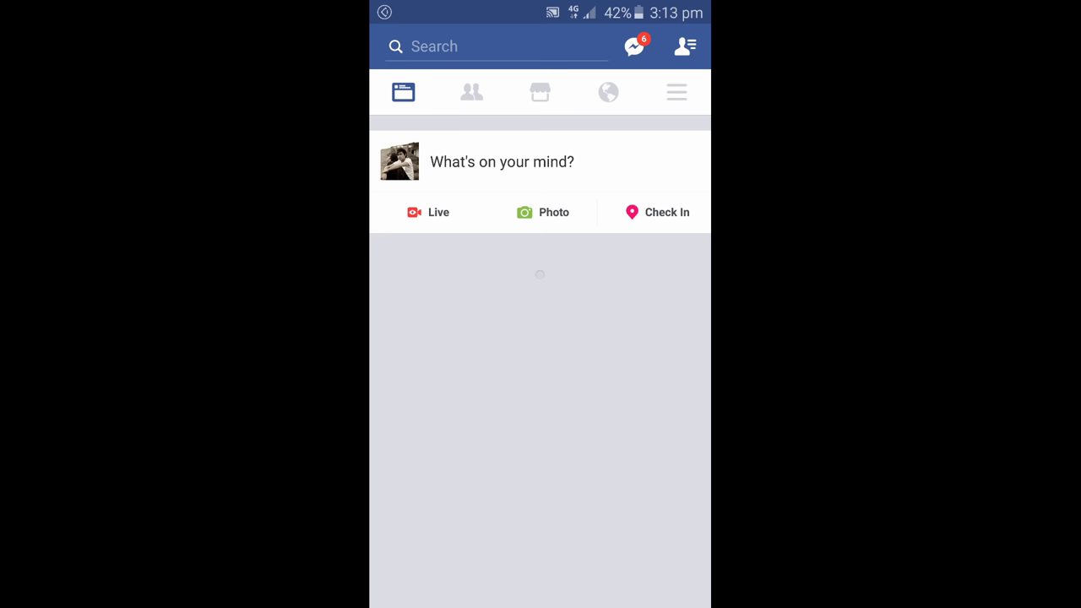
Open the Facebook app's main menu and scroll to its Help & Settings section
left_click(676, 91)
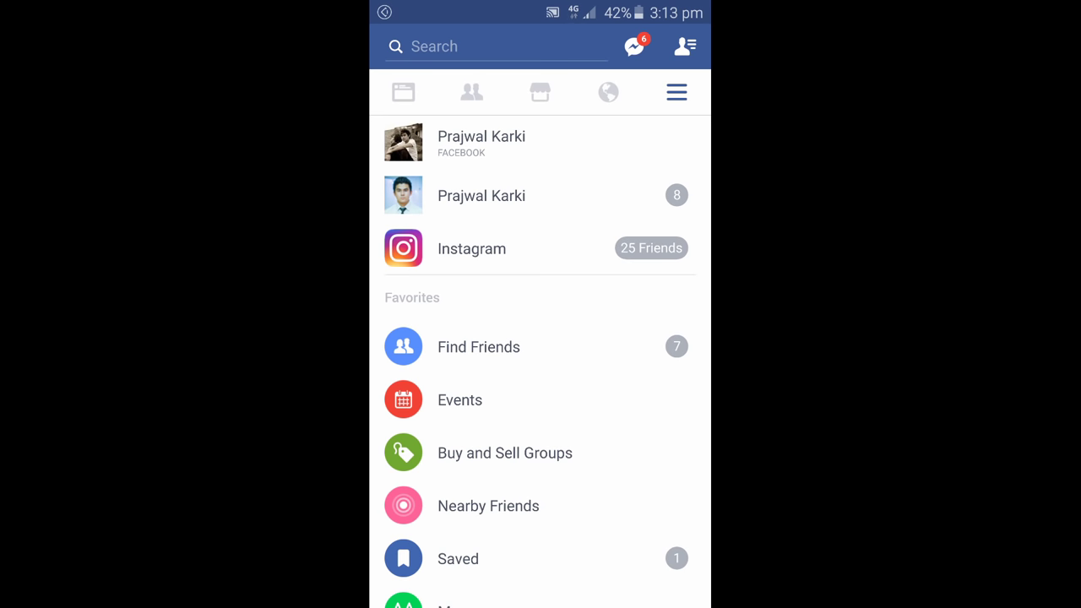
scroll(540, 363, "down", 10)
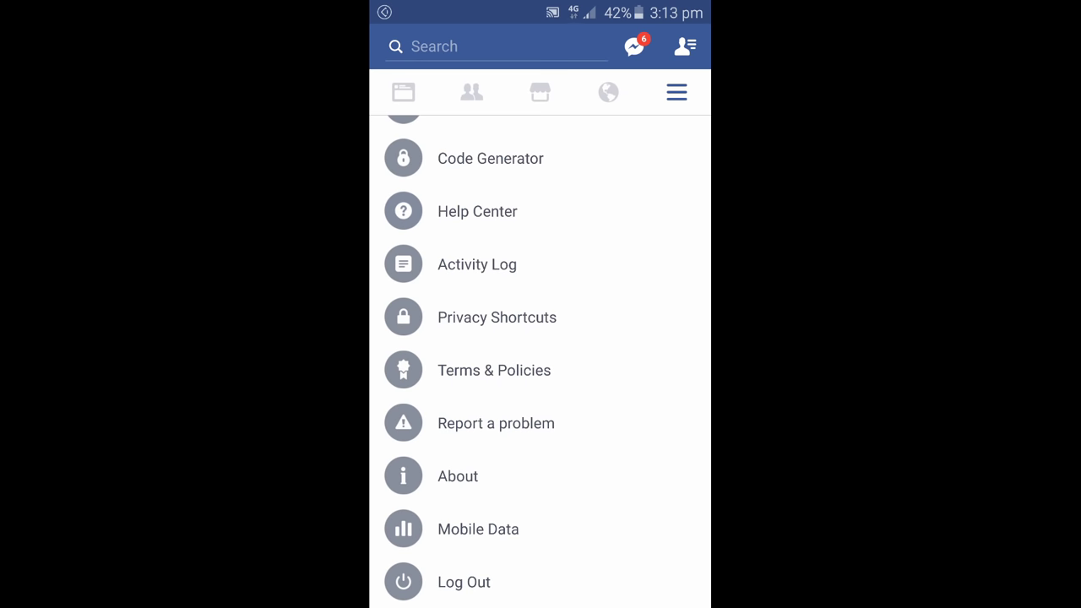
scroll(540, 363, "up", 5)
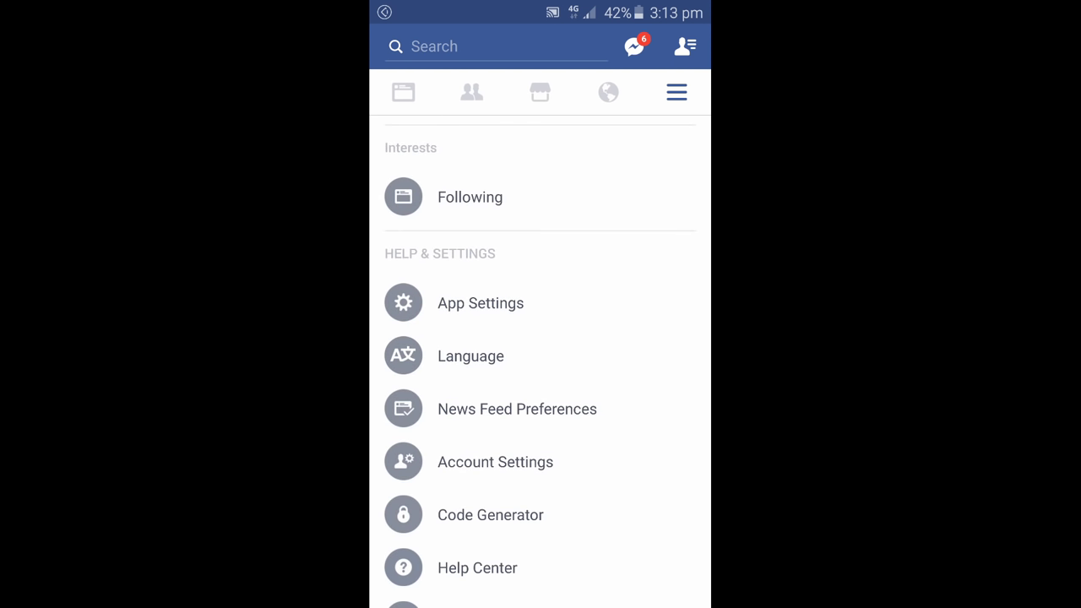
left_click(480, 303)
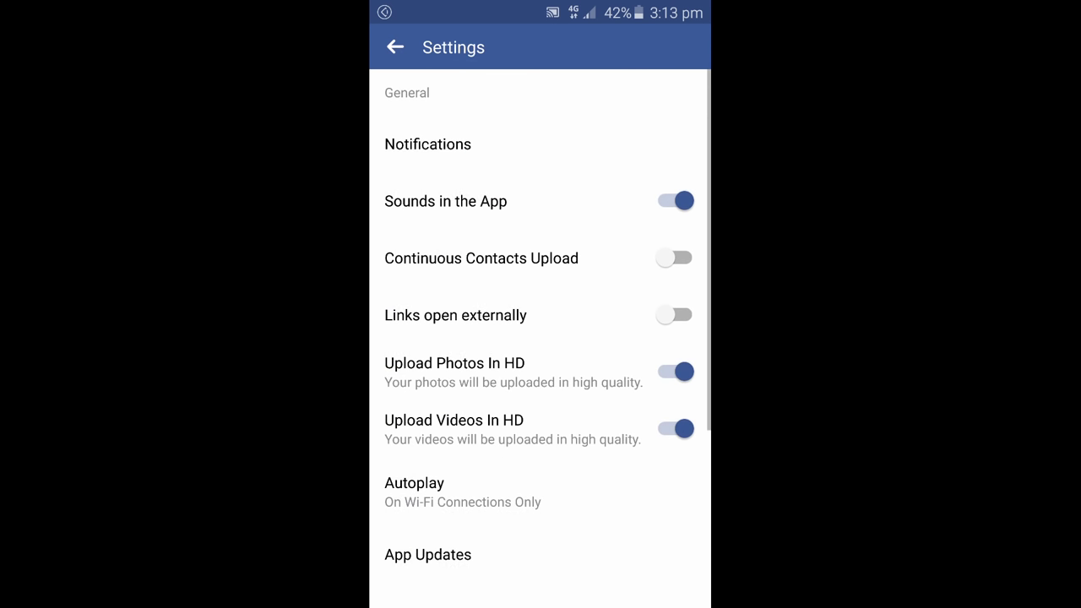
scroll(541, 338, "down", 2)
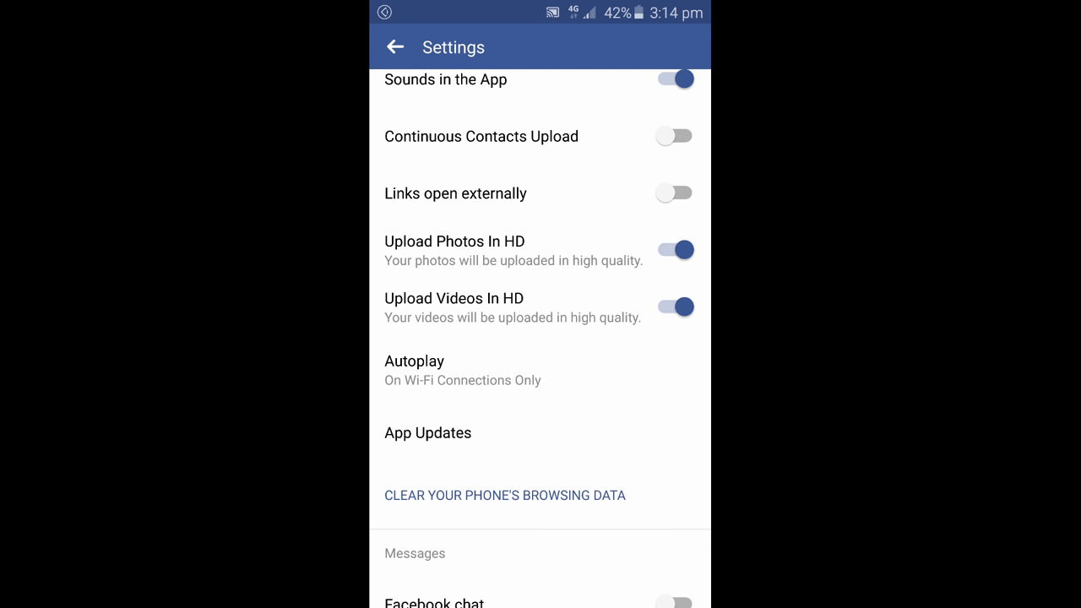
left_click(676, 249)
left_click(676, 313)
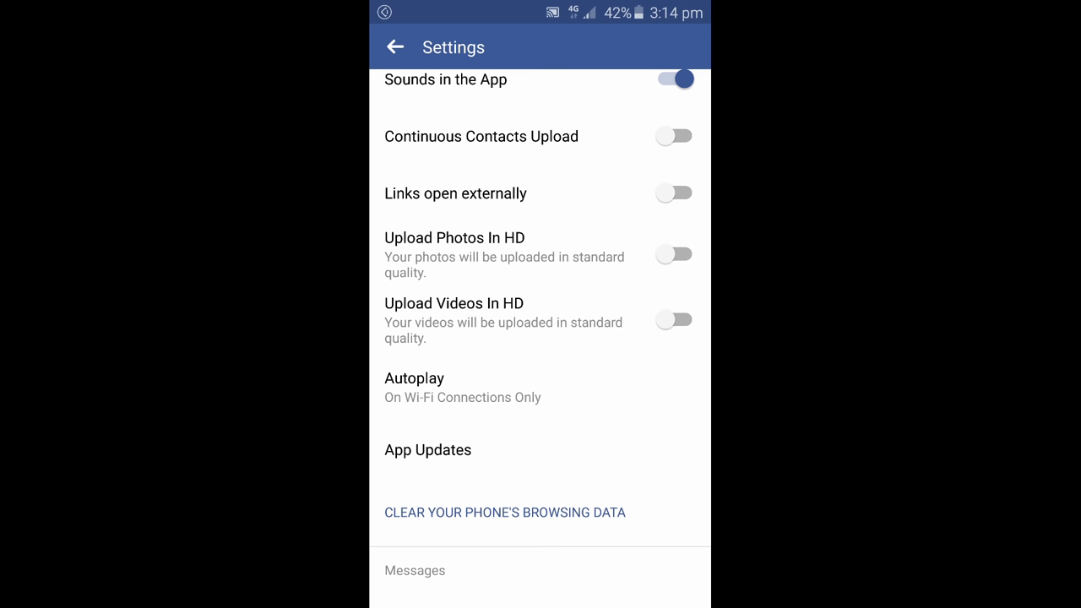
left_click(673, 254)
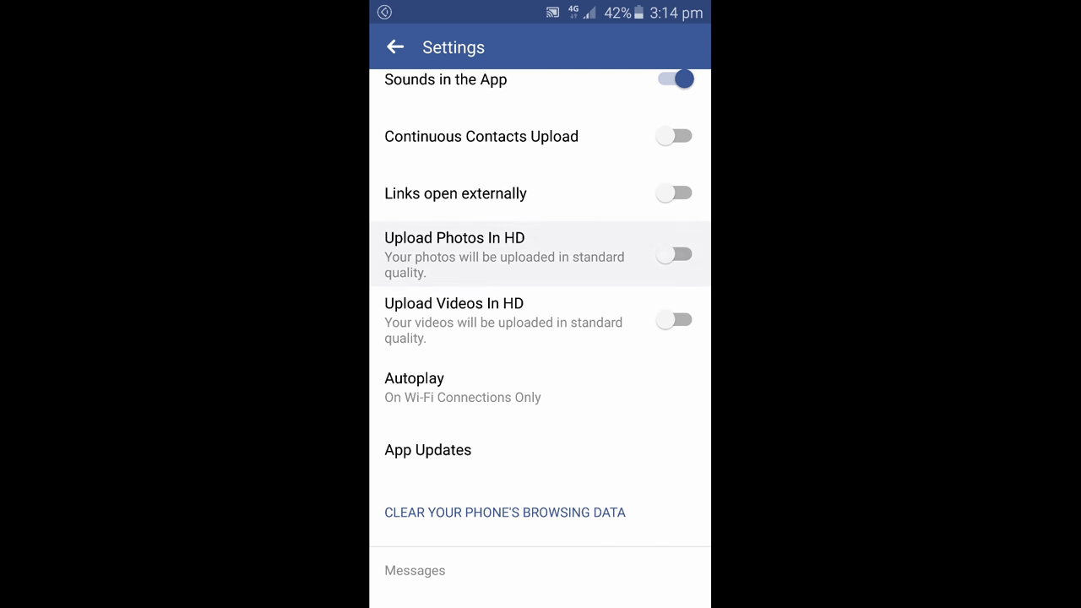
left_click(674, 311)
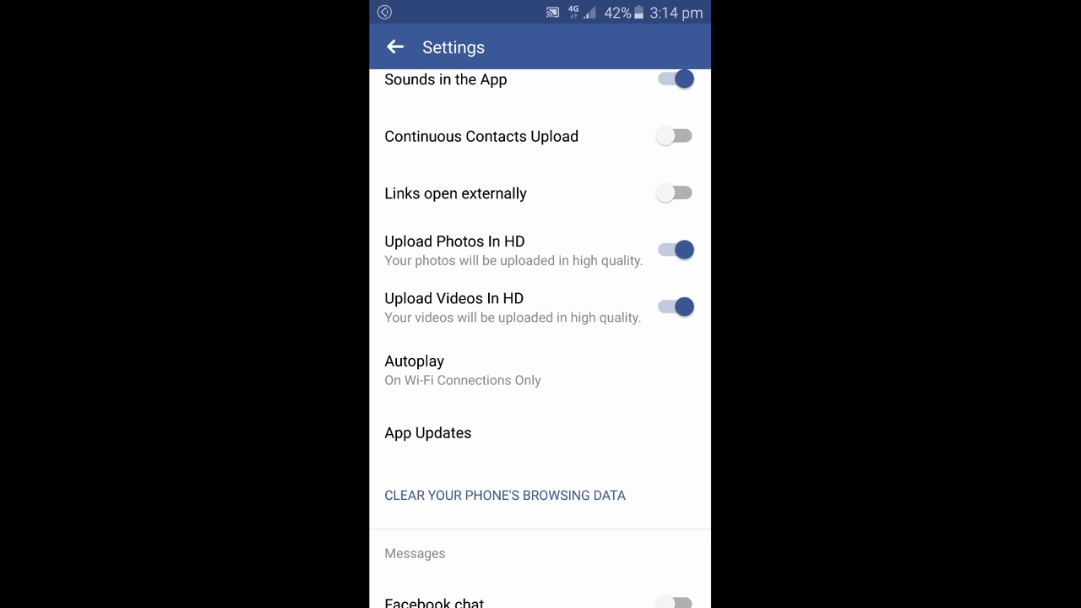
scroll(540, 338, "down", 1)
scroll(541, 338, "up", 2)
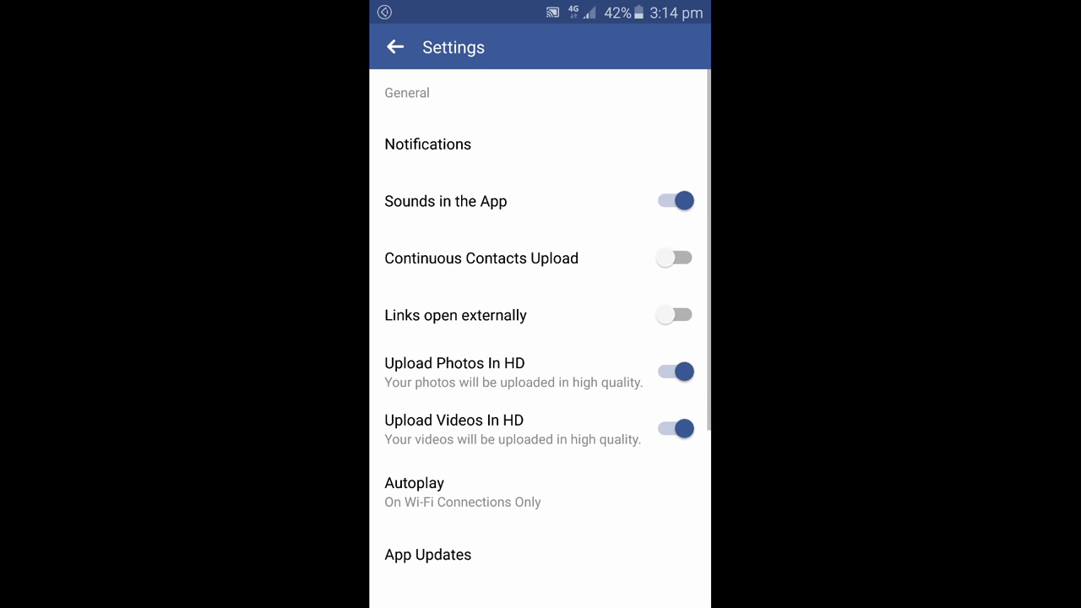
scroll(541, 338, "down", 2)
scroll(540, 338, "up", 2)
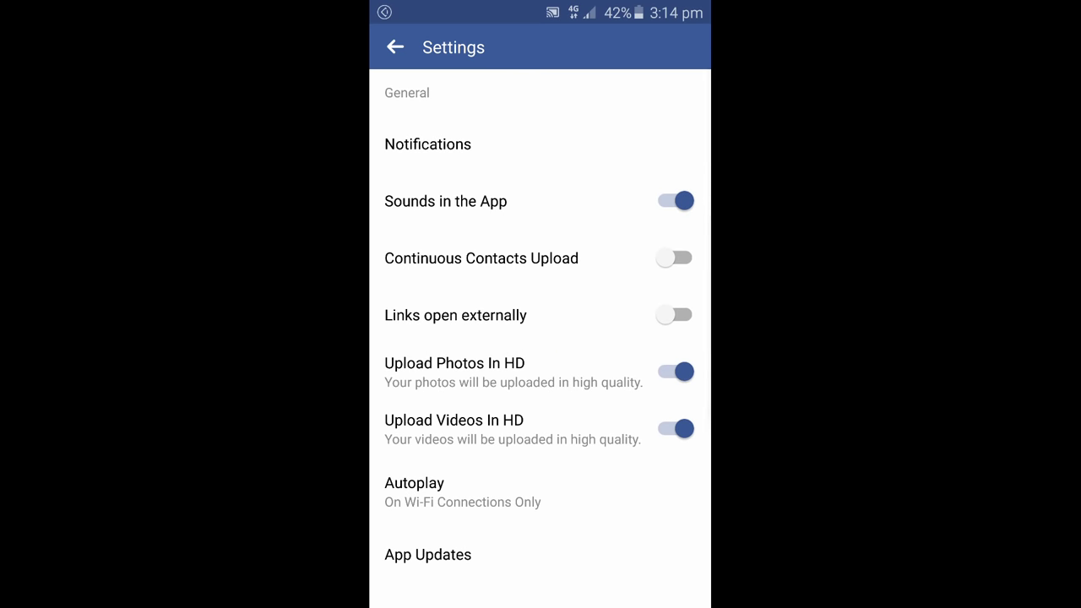